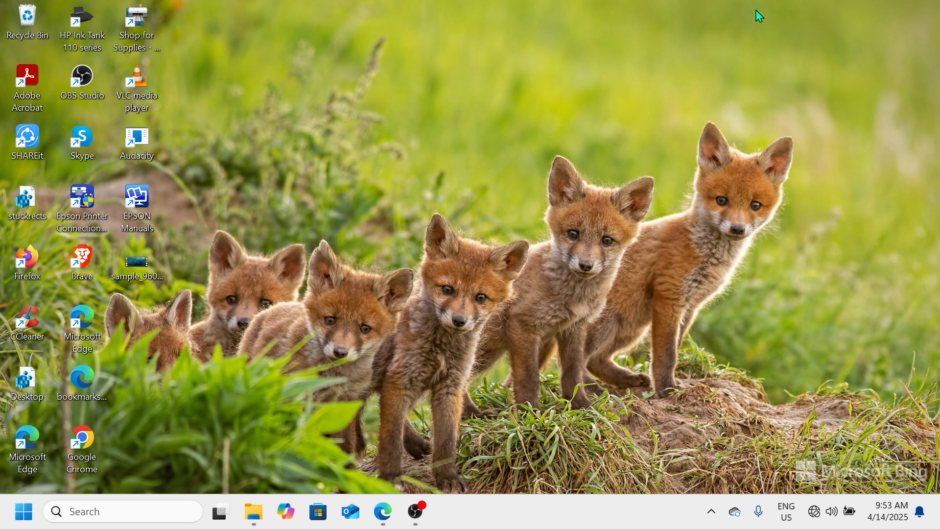
# Open the Network Connections window by running the command NCPA.CPL
pyautogui.rightClick(28, 525)
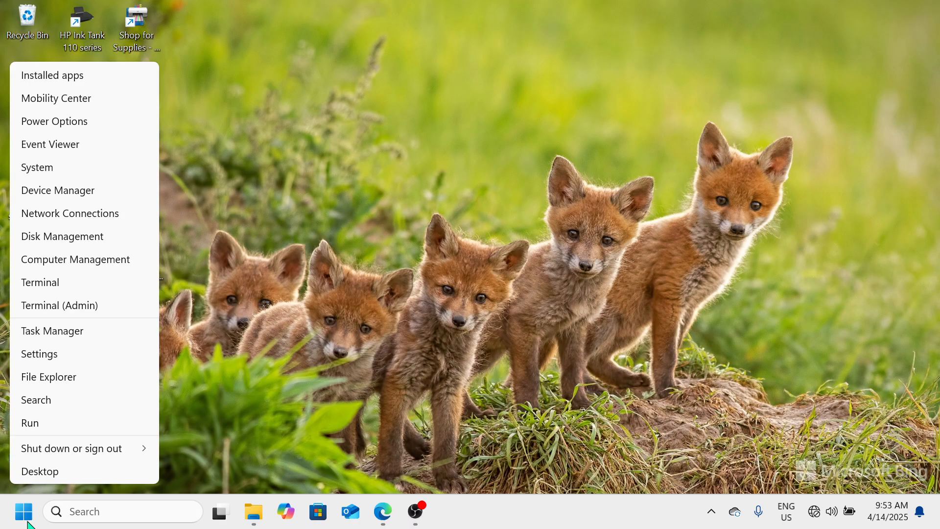
pyautogui.click(54, 433)
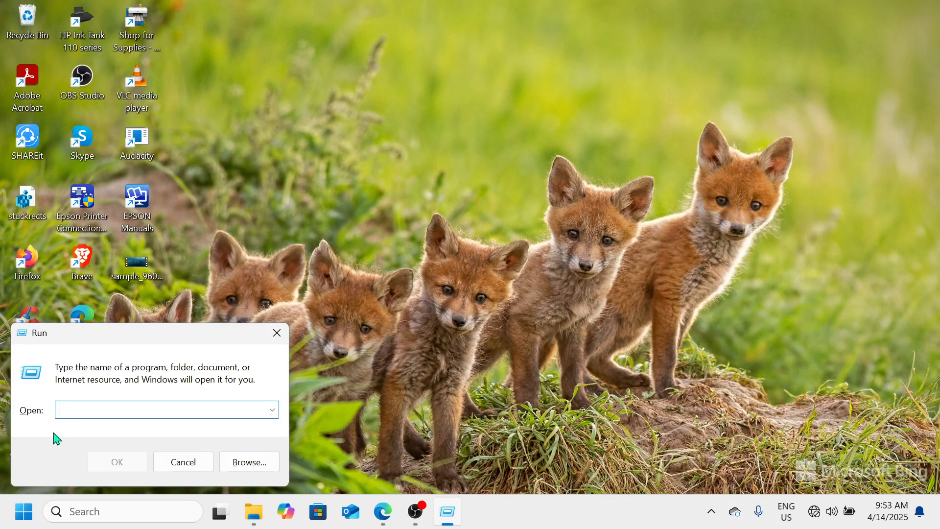
pyautogui.write('NCPA.CP')
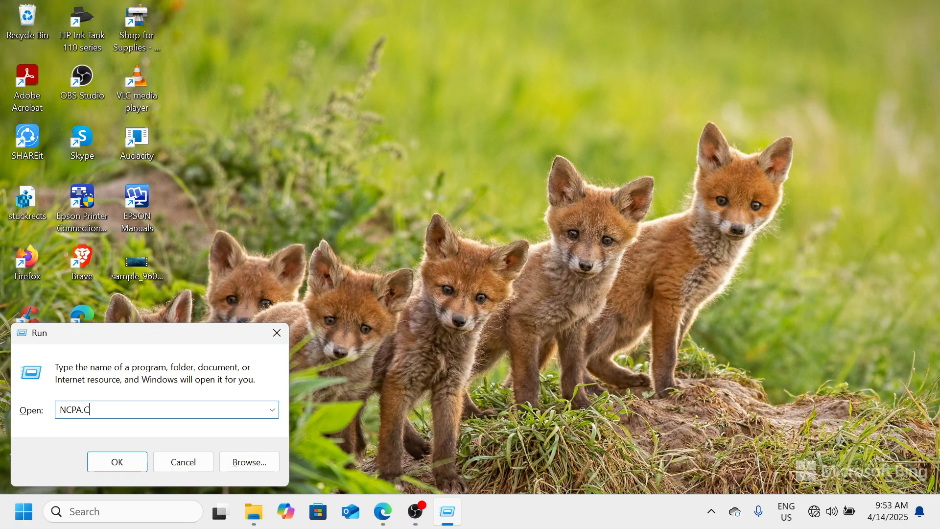
pyautogui.write('L')
pyautogui.press('Return')
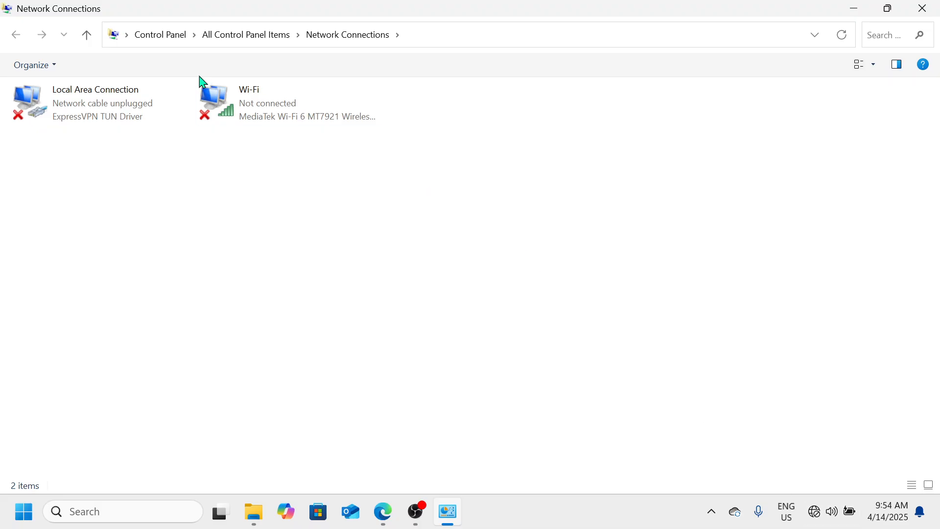
# Disable the Wi-Fi network adapter and enable it again
pyautogui.rightClick(308, 97)
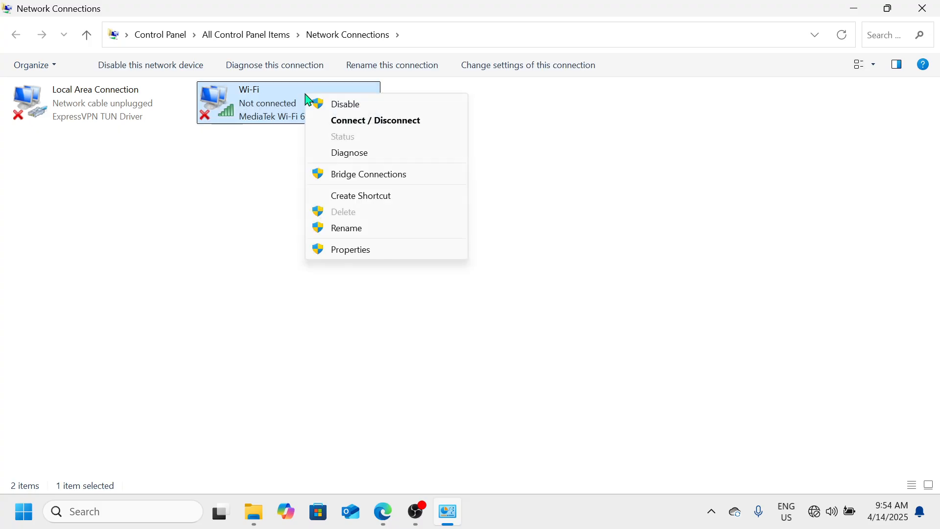
pyautogui.click(348, 105)
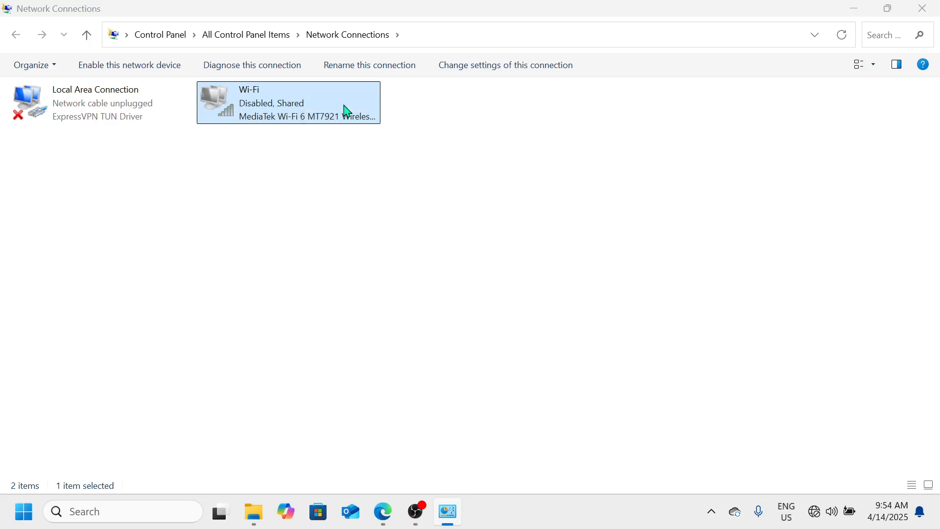
pyautogui.rightClick(312, 105)
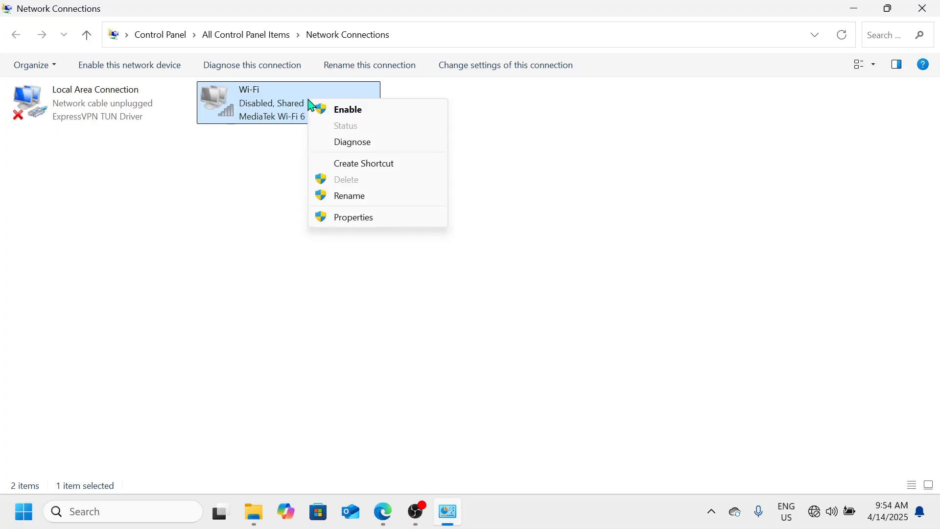
pyautogui.click(366, 116)
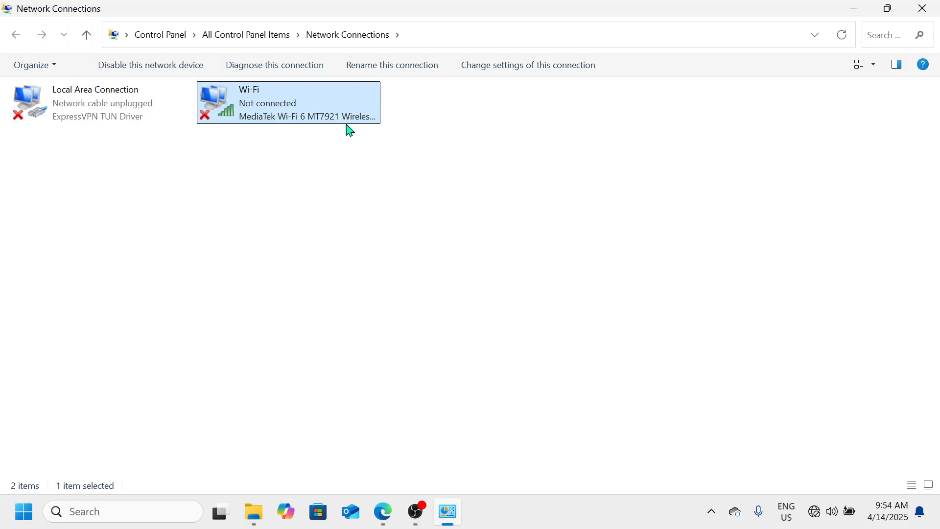
# Review the IP and DNS settings in the Wi-Fi adapter's Internet Protocol Version 4 (TCP/IPv4) properties, and close Network Connections
pyautogui.rightClick(271, 117)
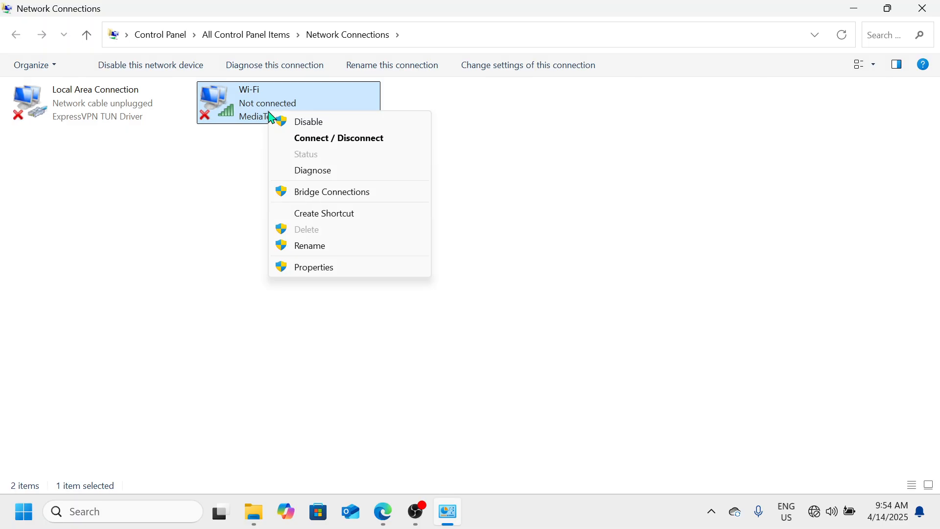
pyautogui.click(354, 269)
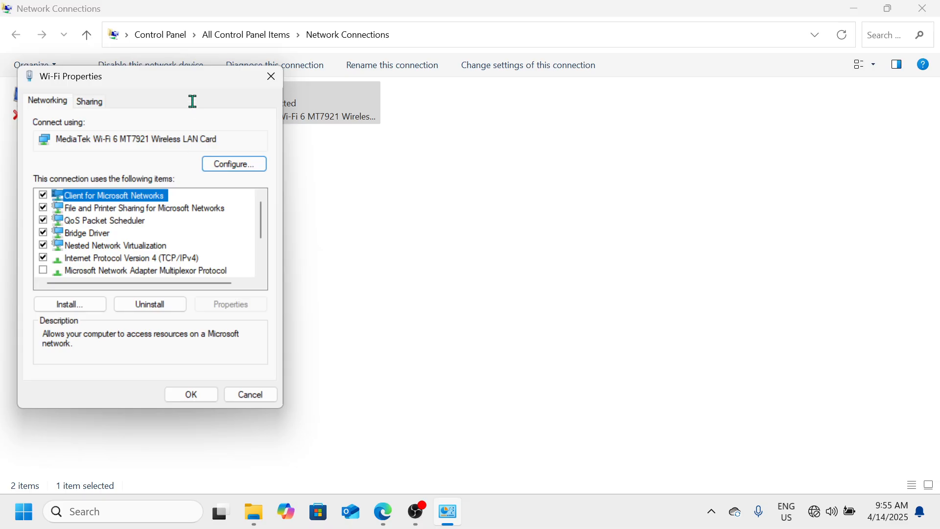
pyautogui.moveTo(195, 88); pyautogui.dragTo(424, 117)
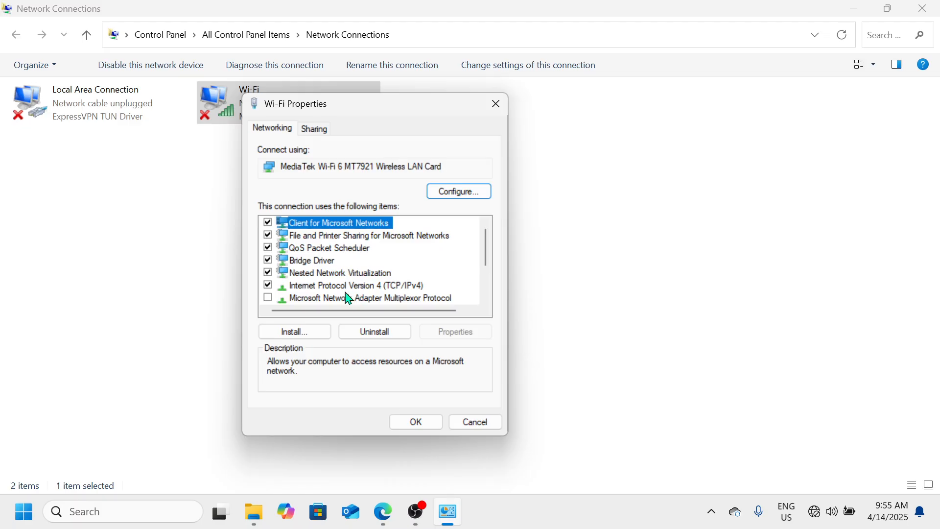
pyautogui.click(297, 296)
pyautogui.click(303, 289)
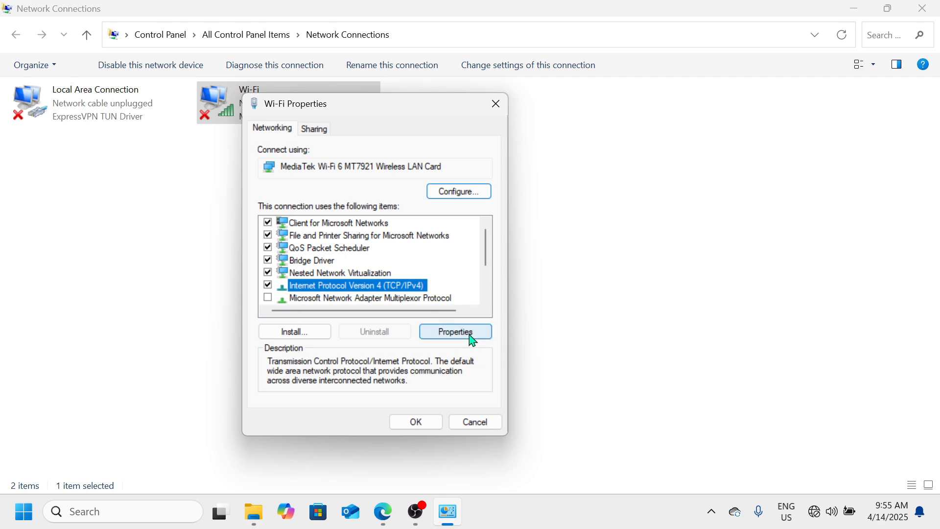
pyautogui.click(456, 333)
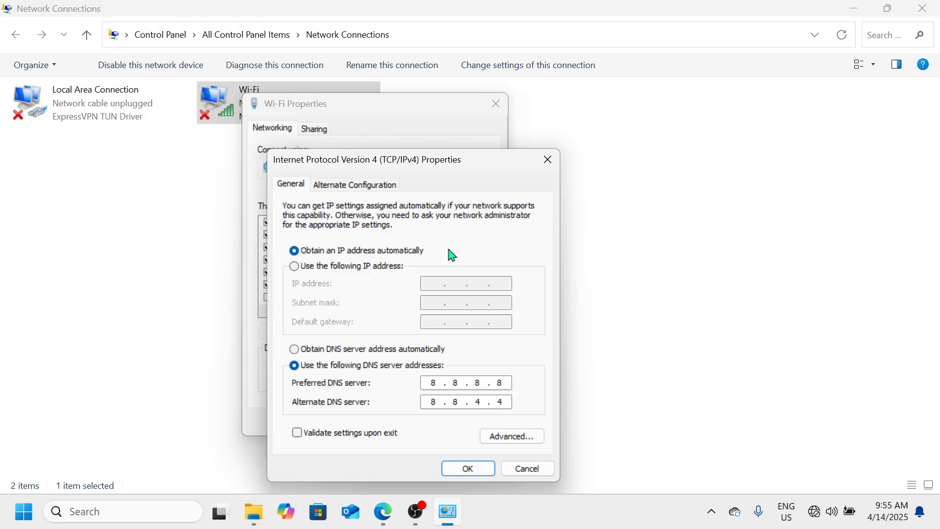
pyautogui.moveTo(501, 158); pyautogui.dragTo(475, 116)
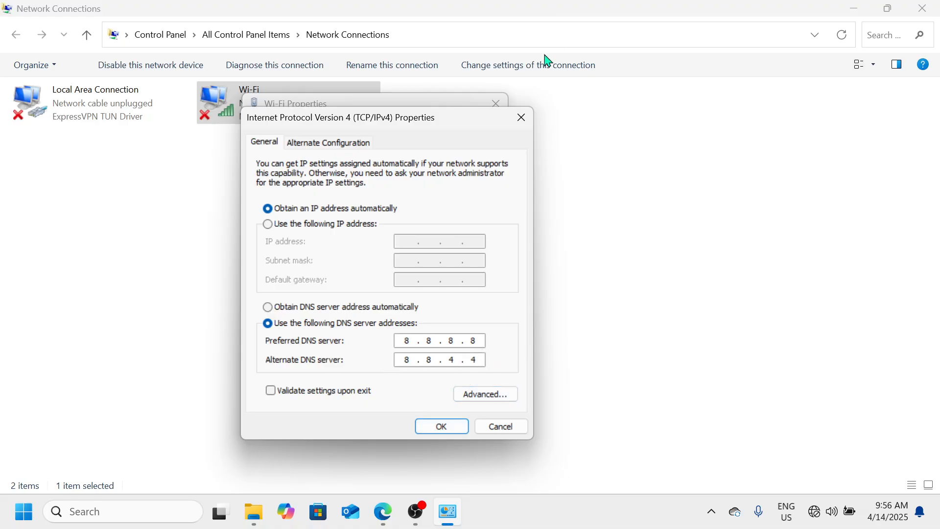
pyautogui.click(521, 117)
pyautogui.click(504, 106)
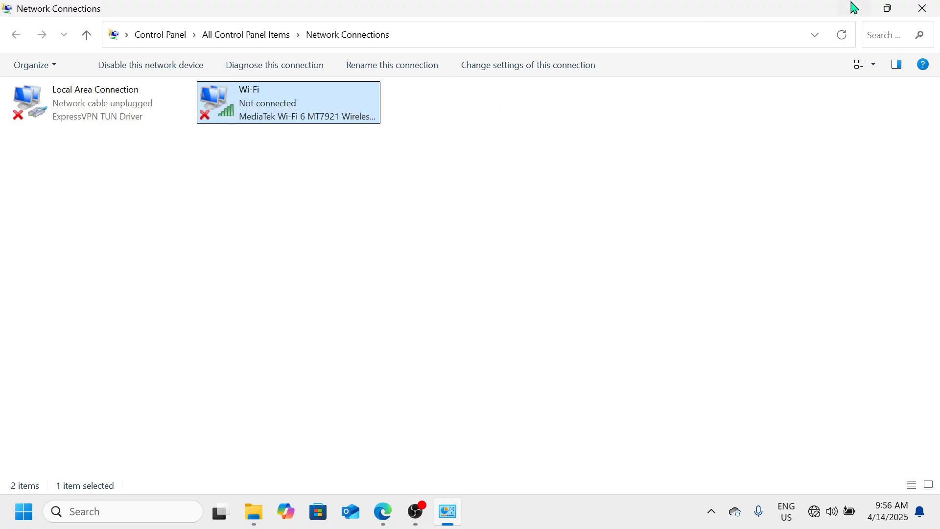
pyautogui.click(923, 12)
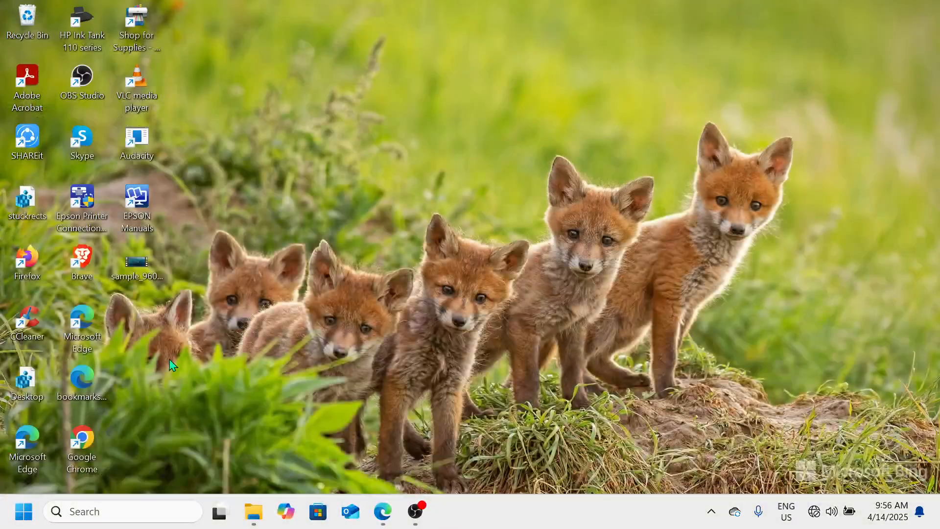
# View the Network reset page under Advanced network settings in Windows Settings, and close Settings without resetting
pyautogui.rightClick(23, 518)
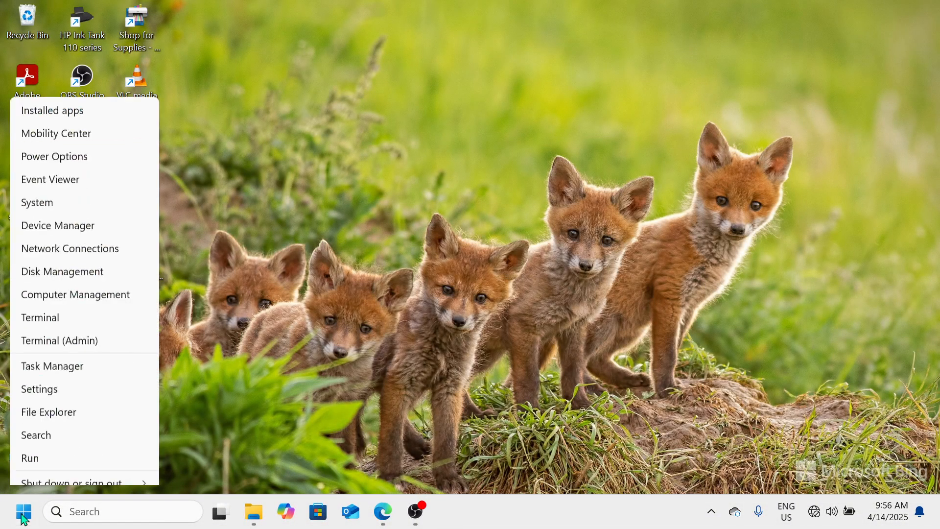
pyautogui.click(54, 362)
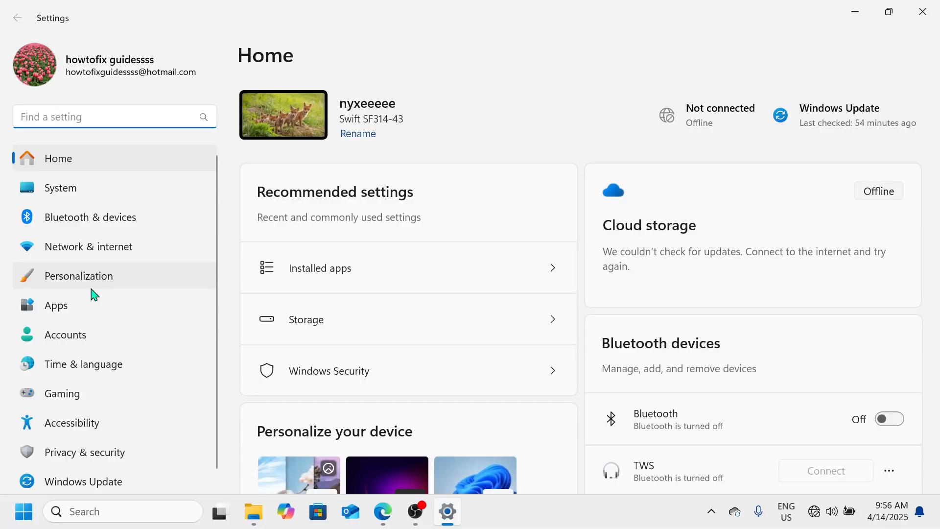
pyautogui.scroll(-1, 93, 294)
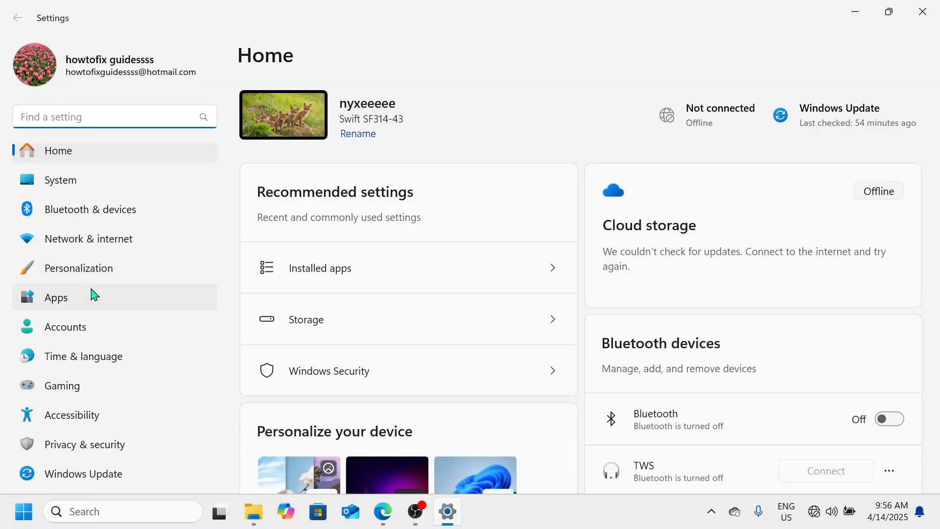
pyautogui.click(104, 239)
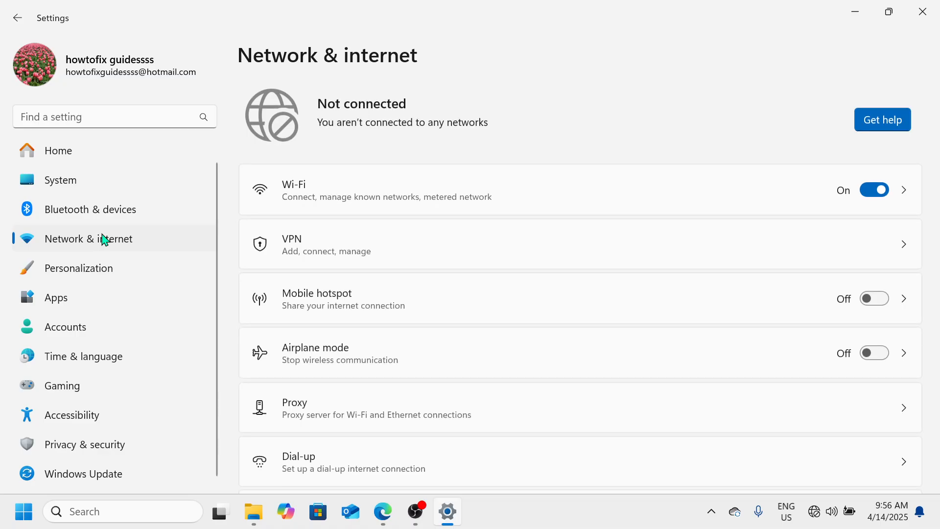
pyautogui.scroll(-2, 474, 231)
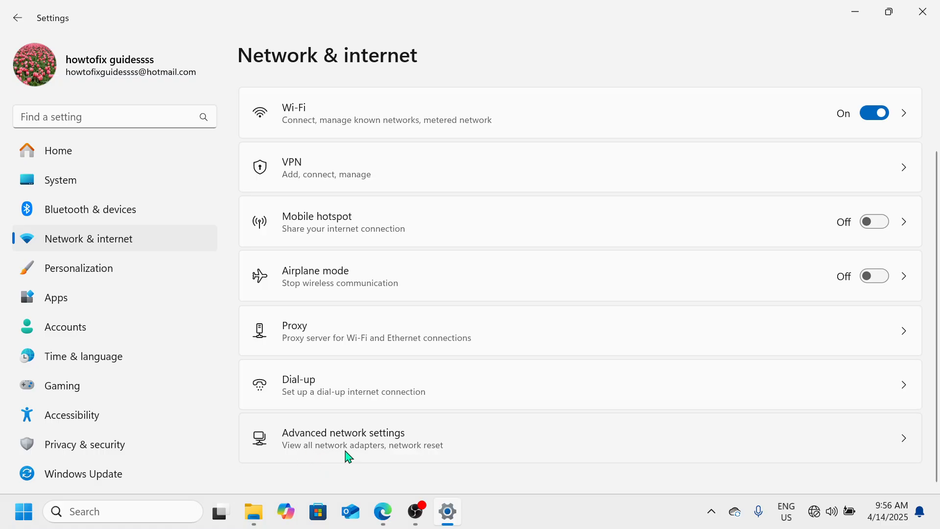
pyautogui.click(403, 443)
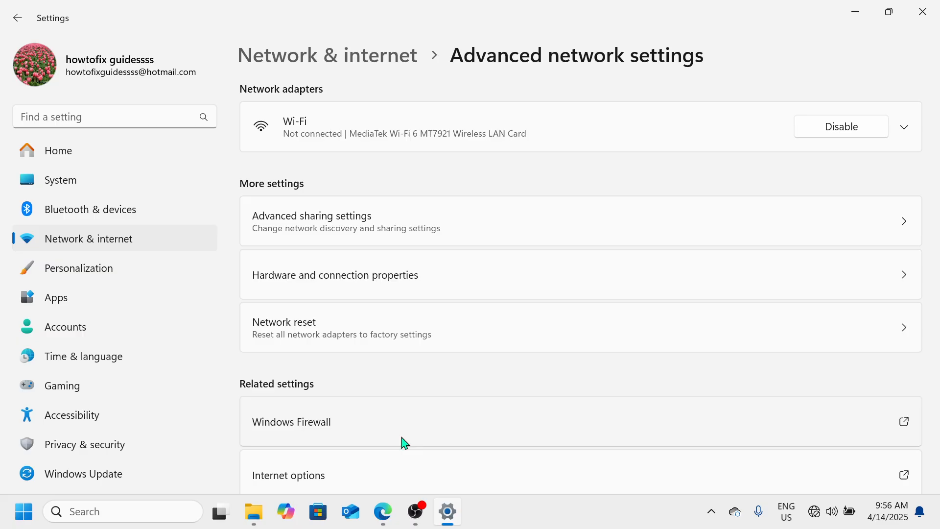
pyautogui.scroll(-1, 403, 443)
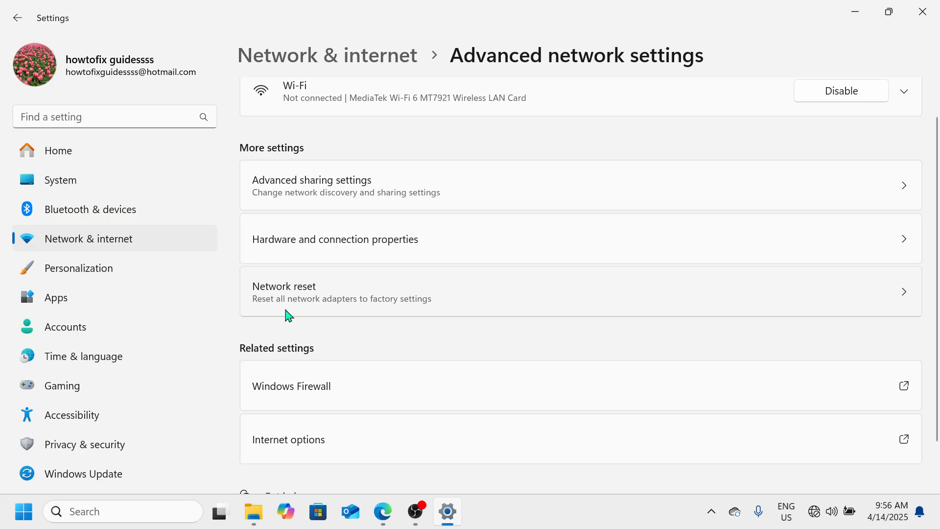
pyautogui.click(362, 308)
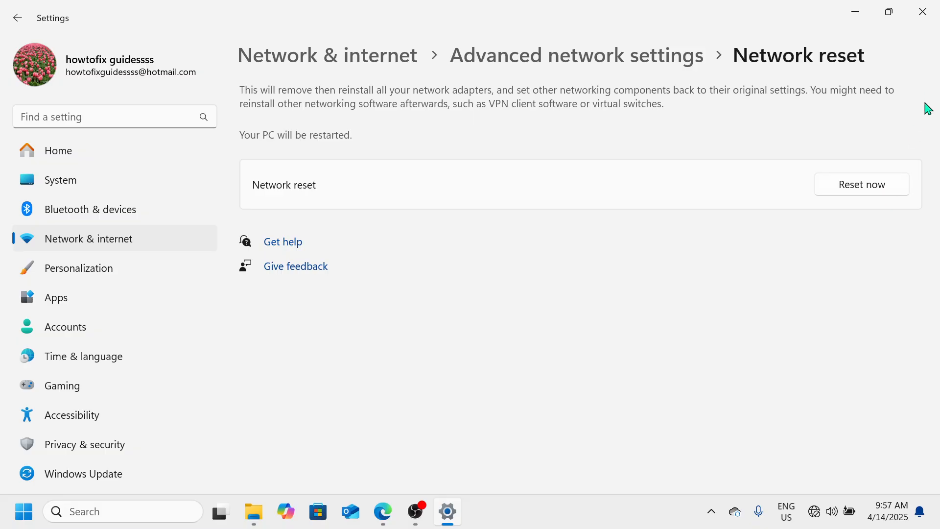
pyautogui.click(923, 14)
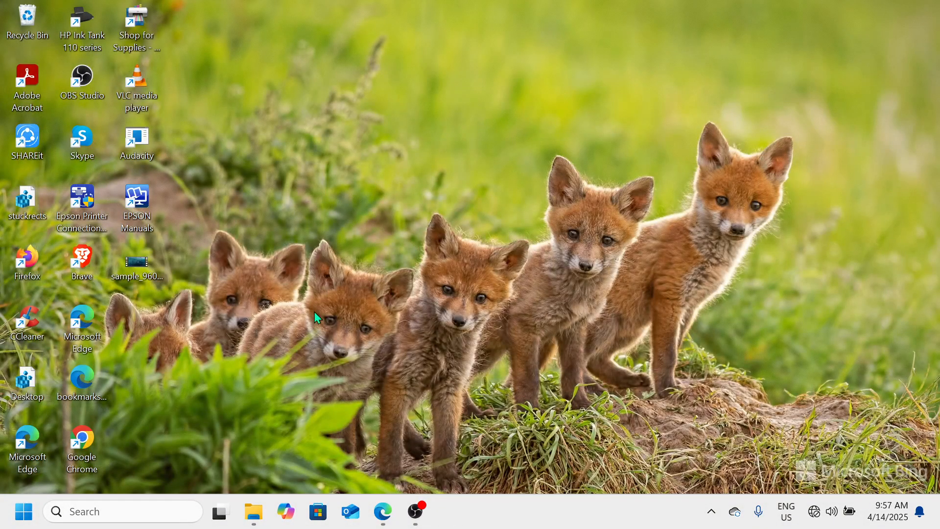
# Open Device Manager in a maximized window and expand the Network adapters category
pyautogui.rightClick(29, 512)
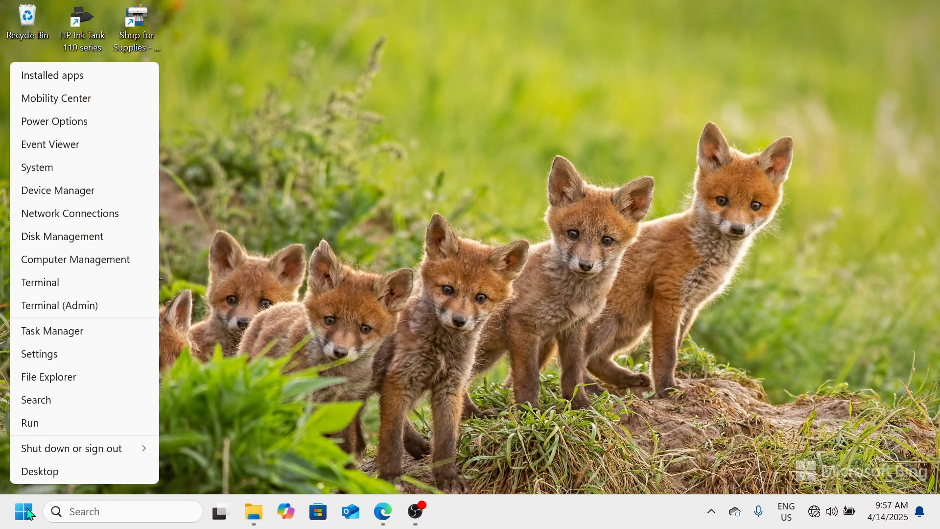
pyautogui.click(88, 199)
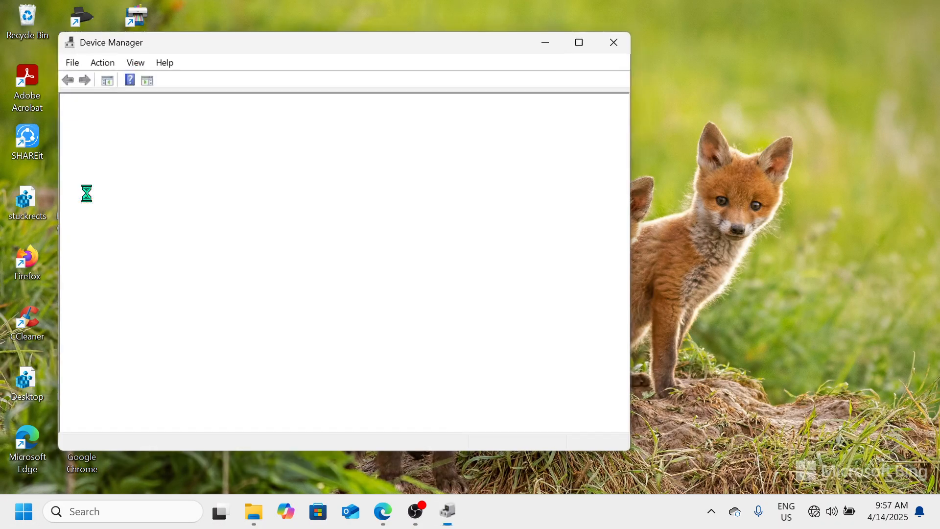
pyautogui.click(584, 47)
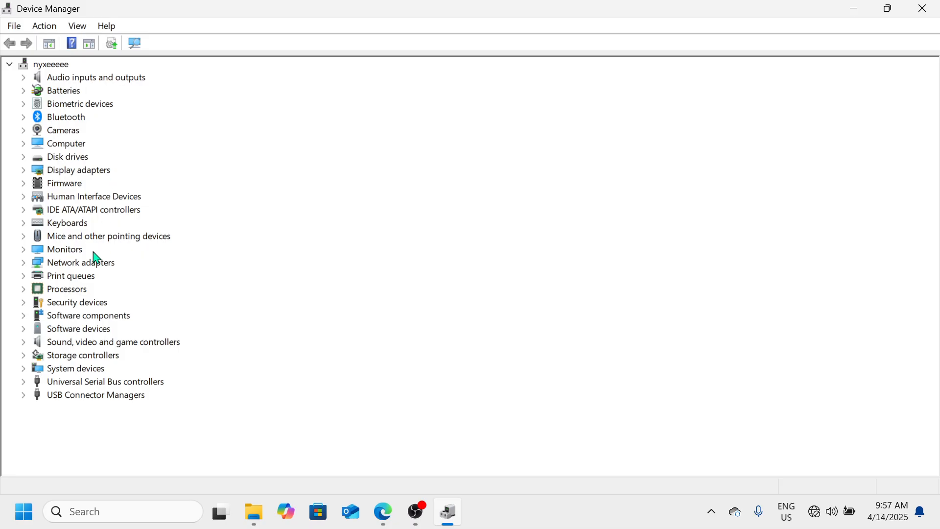
pyautogui.click(84, 268)
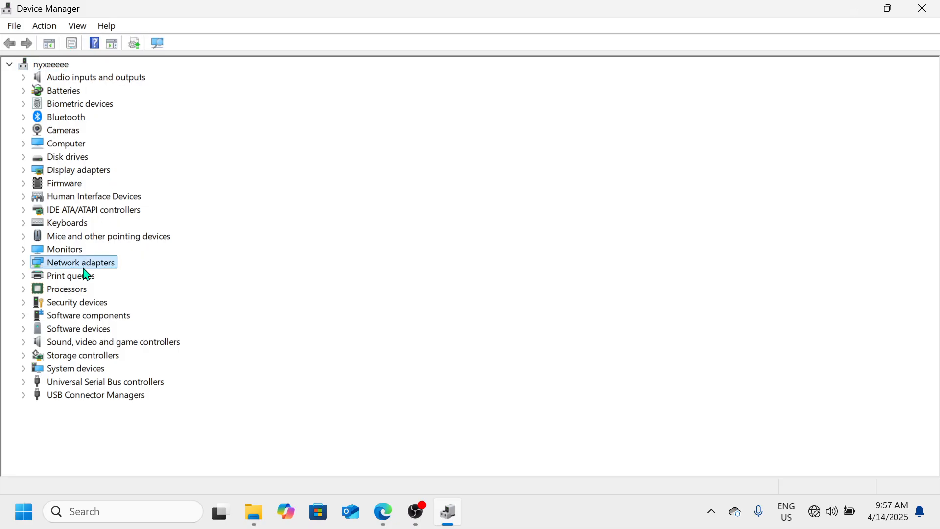
pyautogui.click(25, 264)
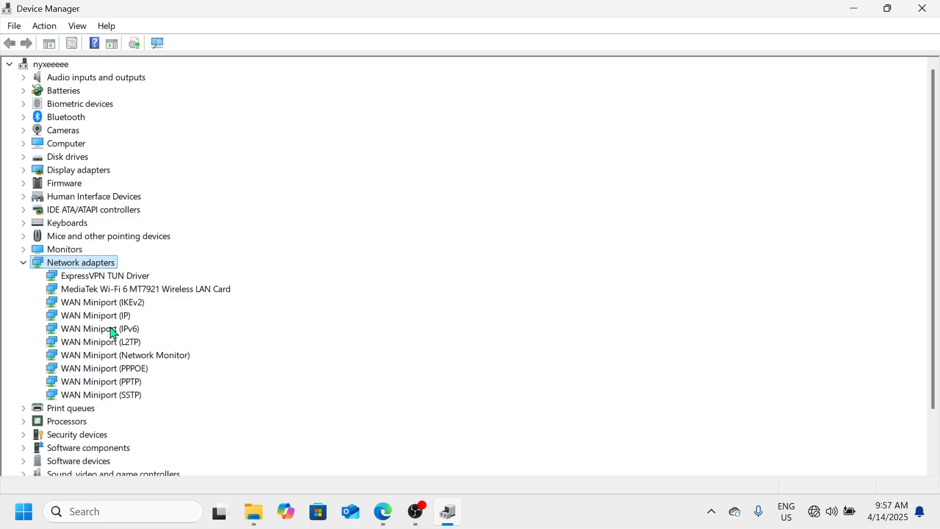
# Search automatically for a driver update for the MediaTek Wi-Fi 6 MT7921 Wireless LAN Card, and return to the search method choices
pyautogui.click(98, 295)
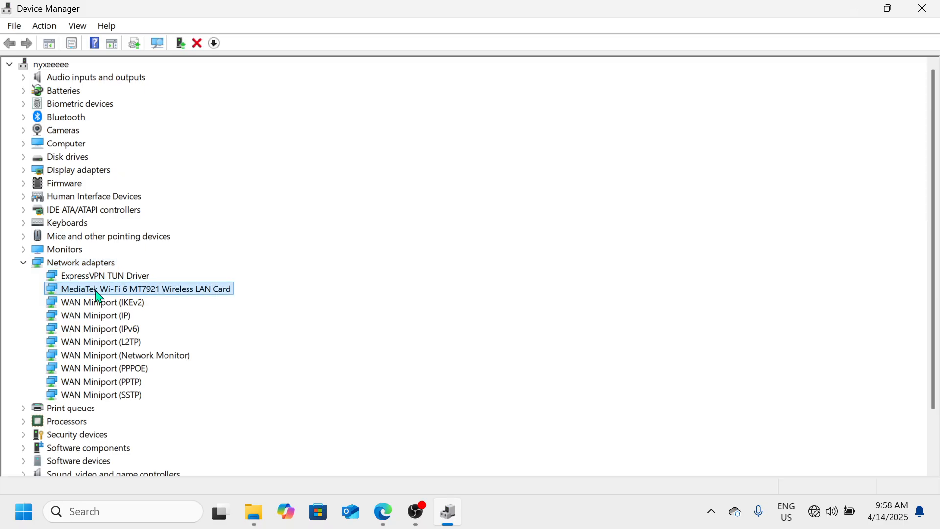
pyautogui.rightClick(98, 297)
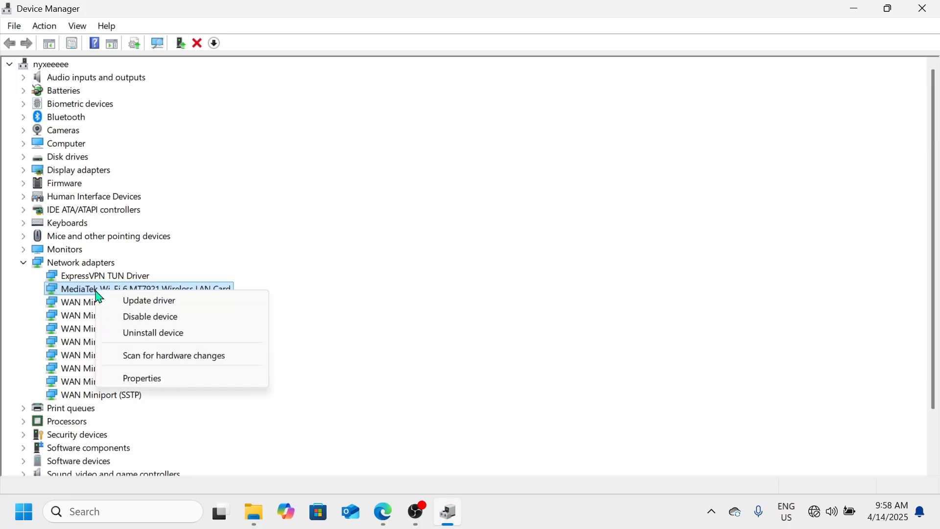
pyautogui.click(138, 303)
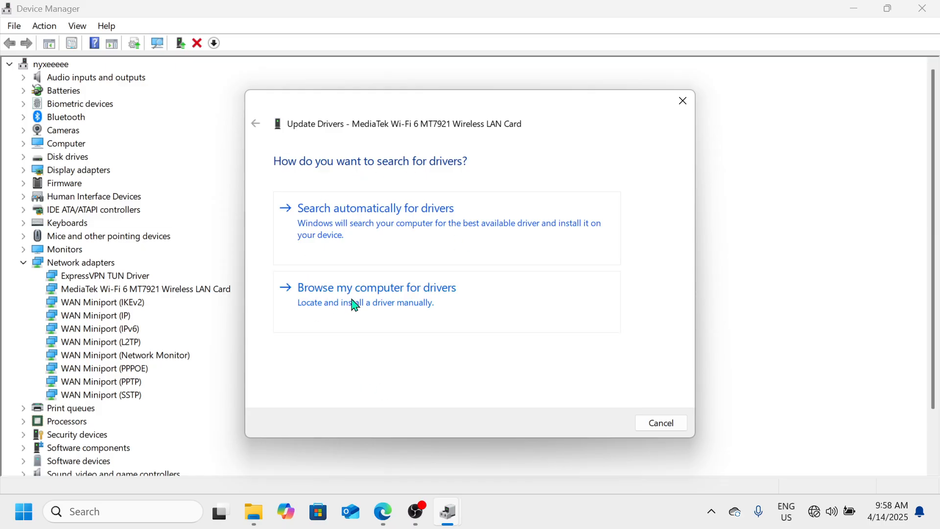
pyautogui.click(392, 253)
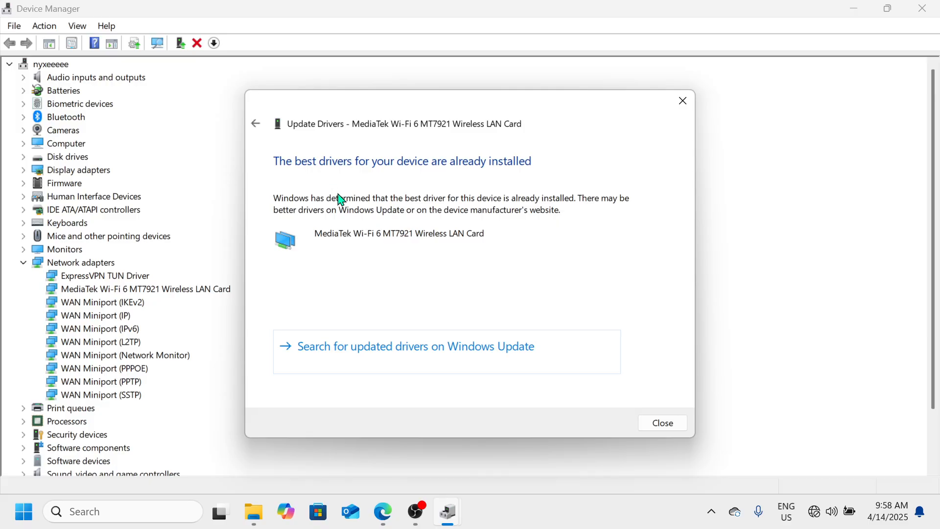
pyautogui.click(256, 125)
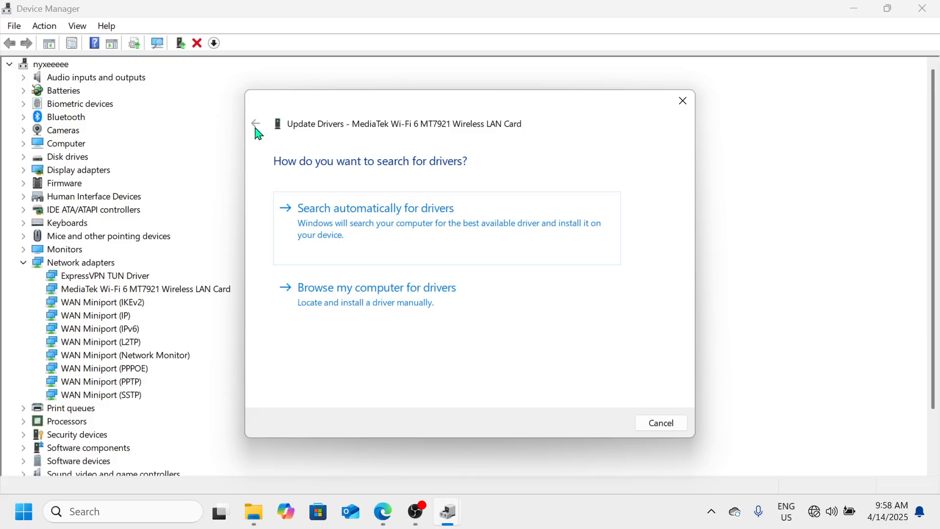
# Pick driver version 3.3.0.824 in the list of compatible drivers on the computer, and close the update wizard and Device Manager without installing
pyautogui.click(358, 319)
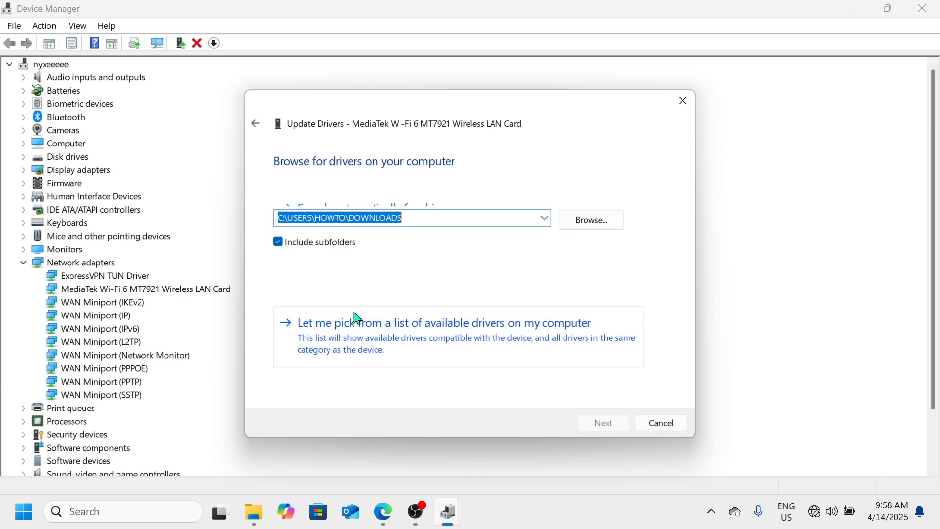
pyautogui.click(365, 349)
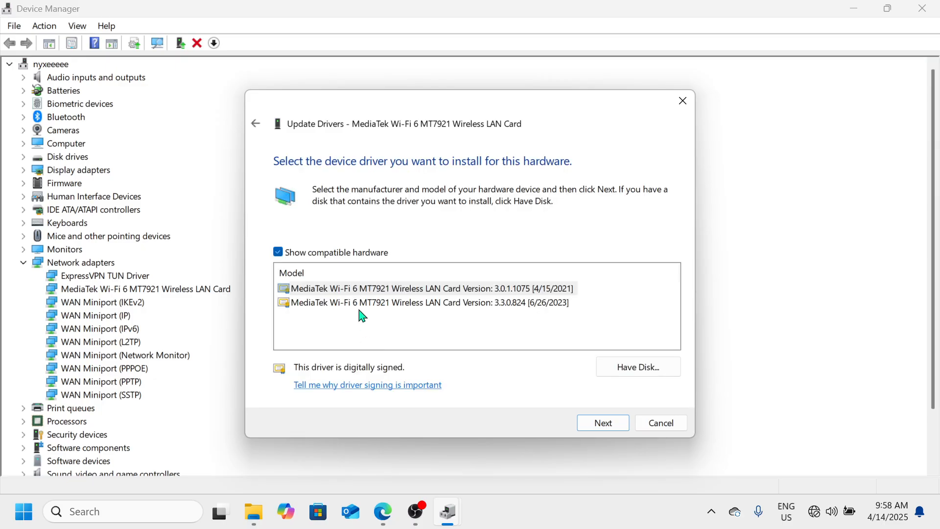
pyautogui.click(360, 308)
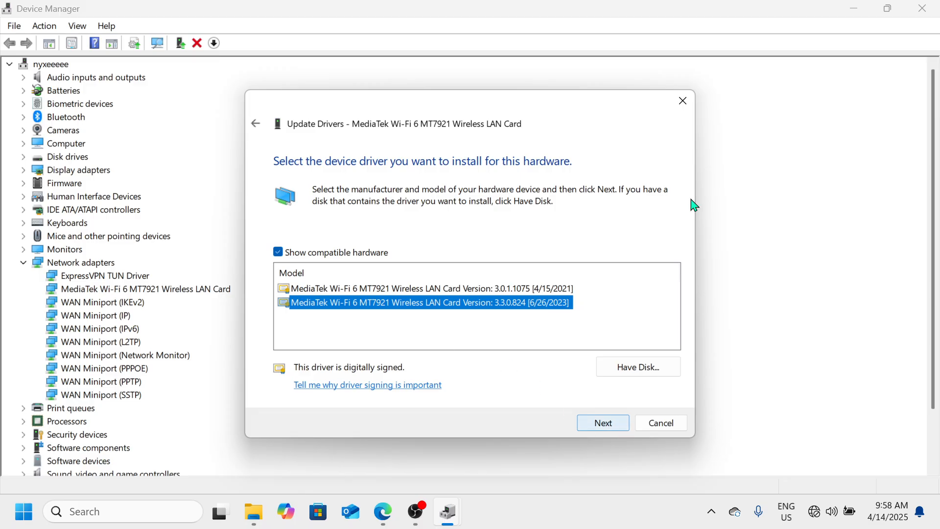
pyautogui.click(683, 101)
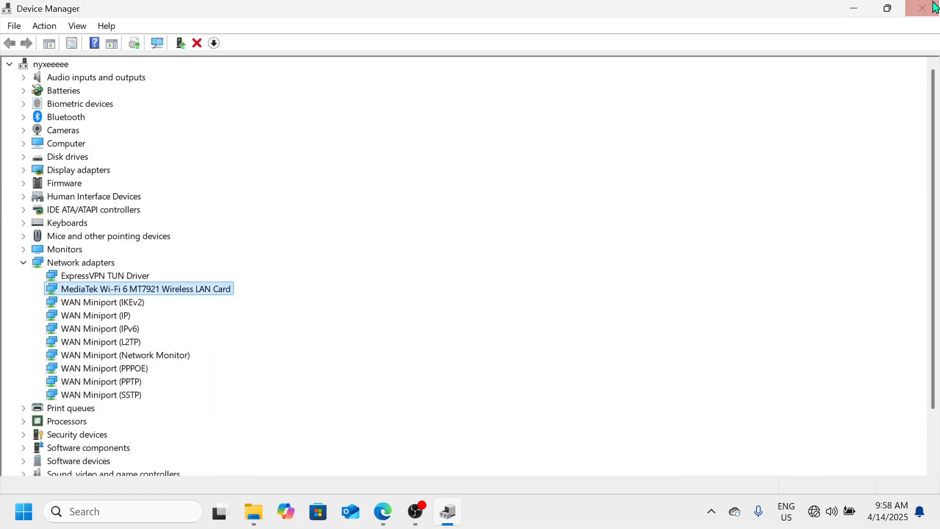
pyautogui.click(922, 9)
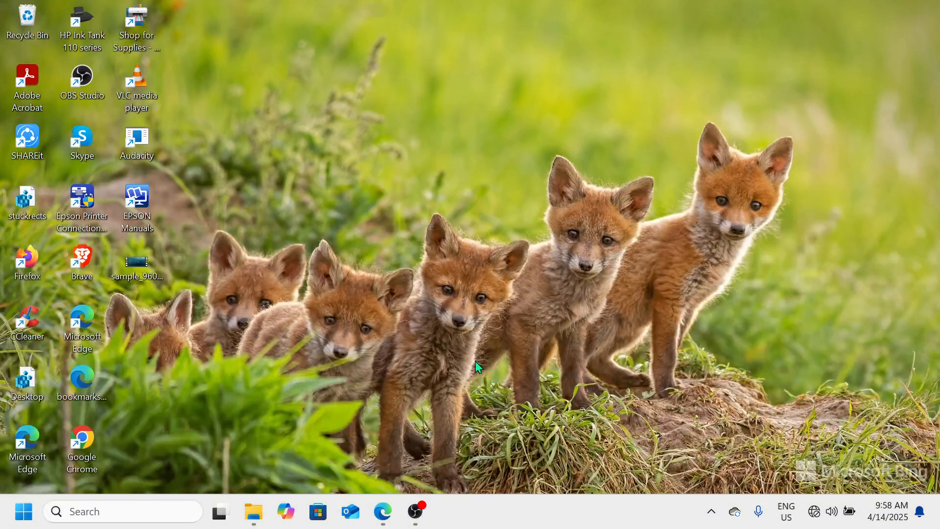
pyautogui.click(411, 524)
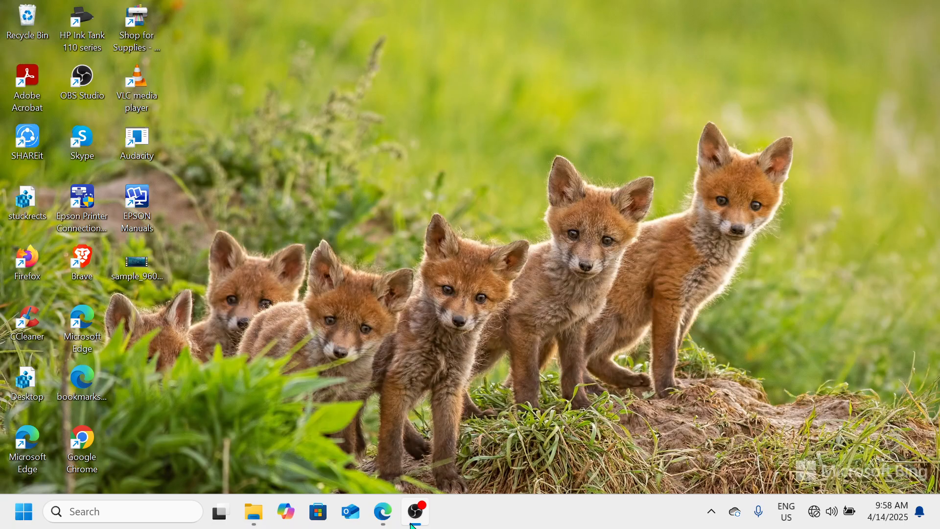